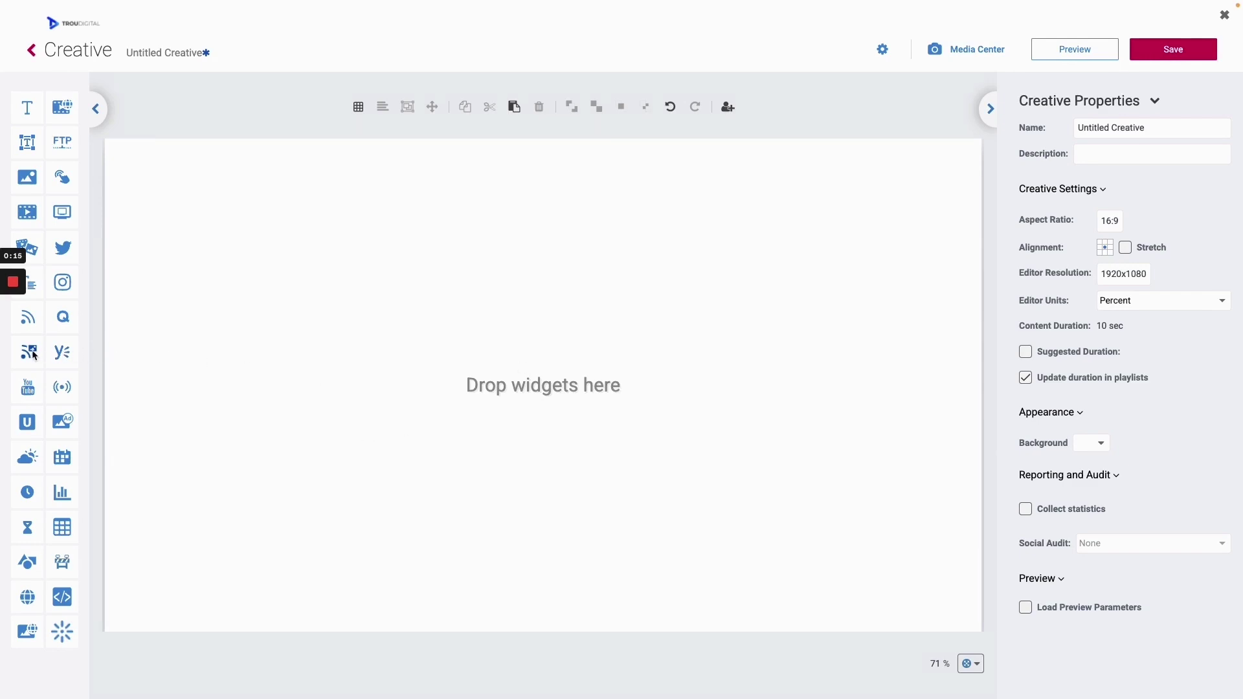
Add a Media RSS widget to the blank canvas, about 23% from the left edge and 16% from the top.
{"action": "left_click_drag", "start_coordinate": [34, 354], "coordinate": [522, 327]}
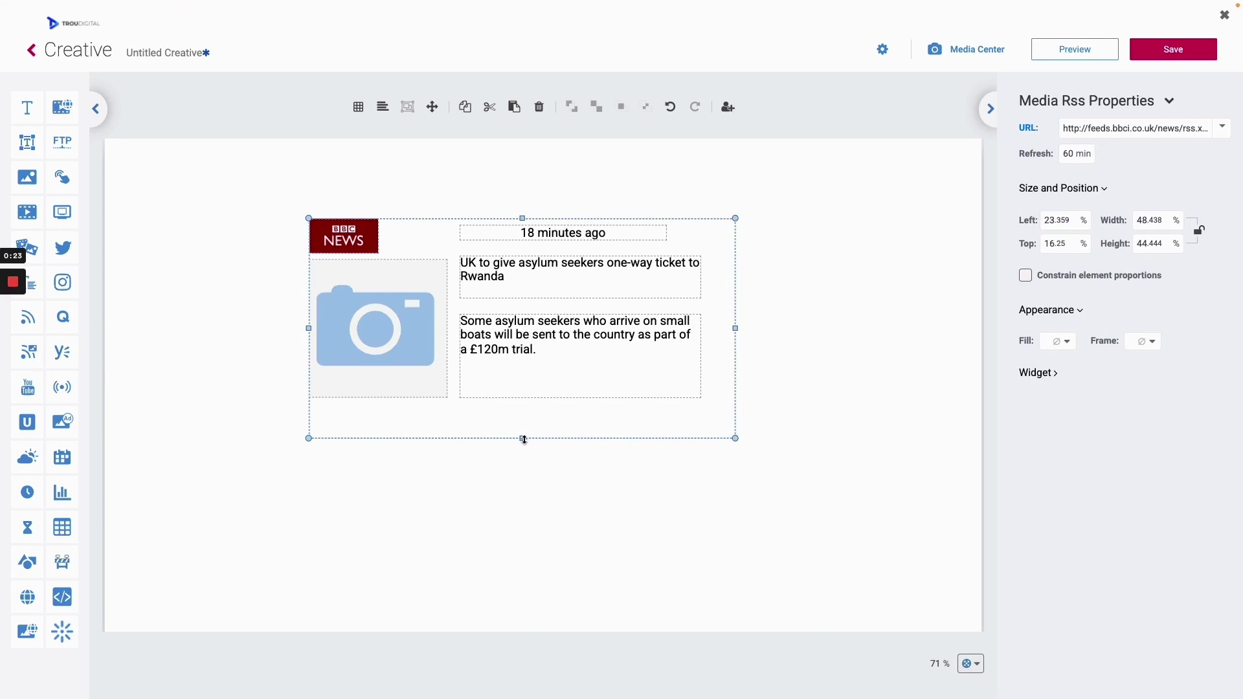
{"action": "left_click", "coordinate": [436, 113]}
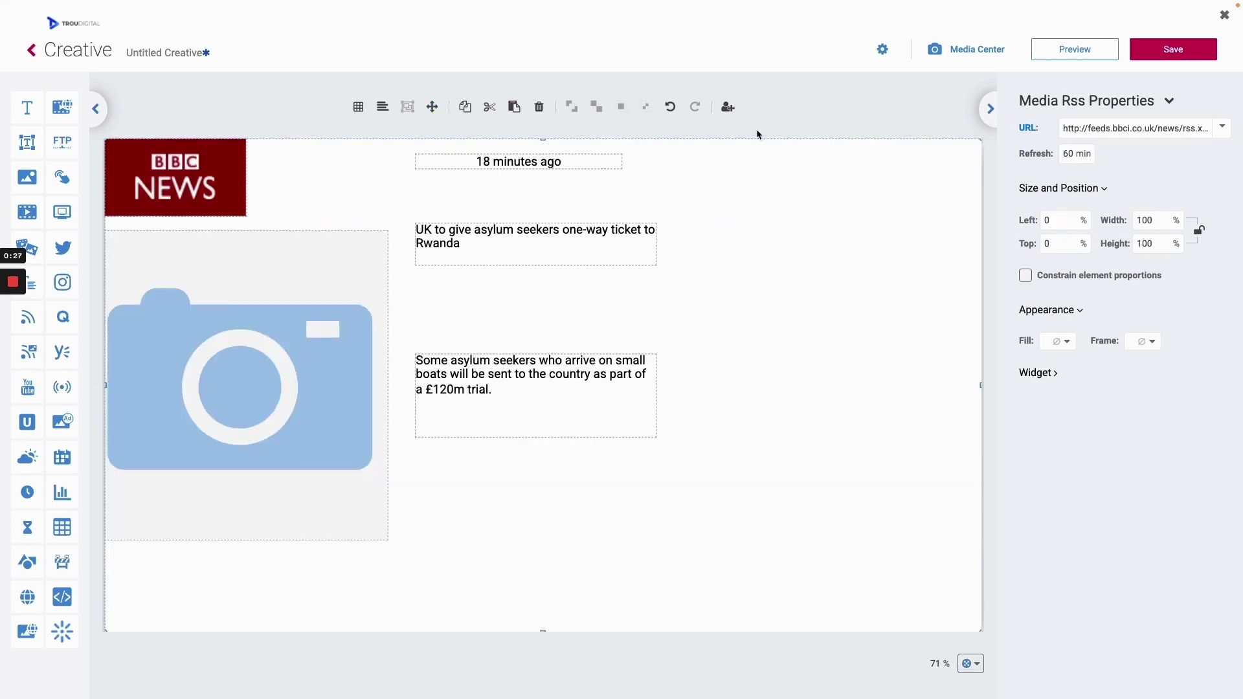
{"action": "left_click", "coordinate": [672, 108]}
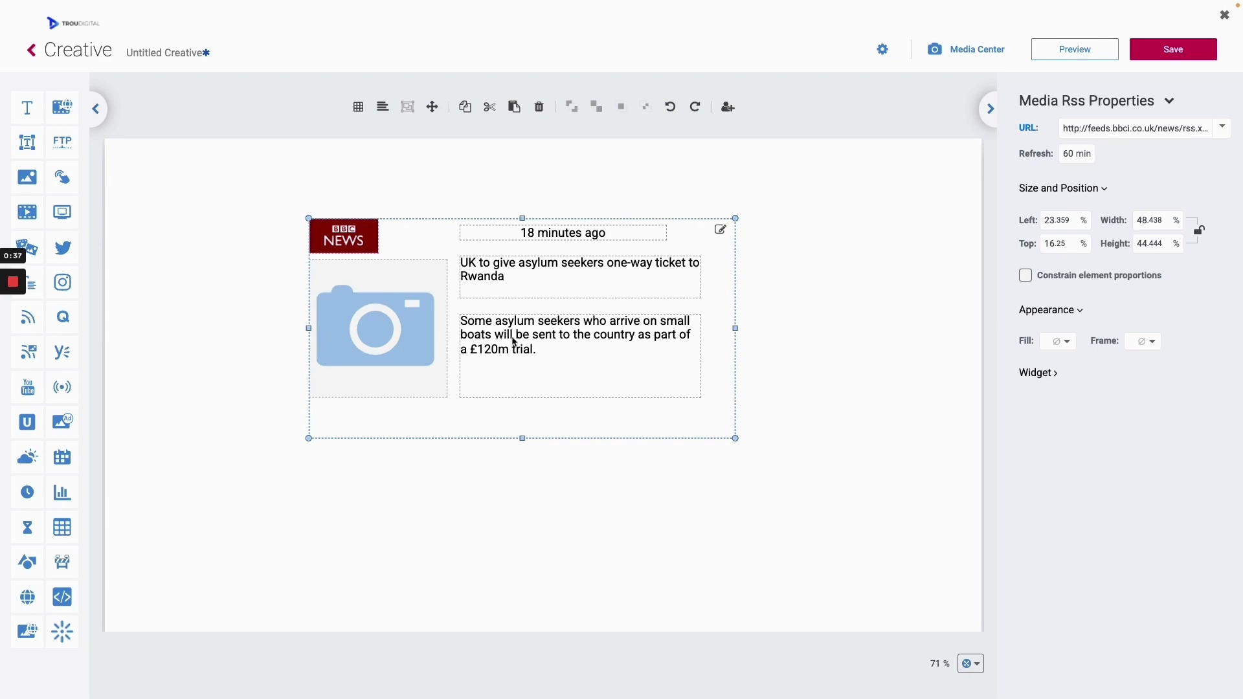
{"action": "triple_click", "coordinate": [1130, 130]}
{"action": "key", "text": "BackSpace"}
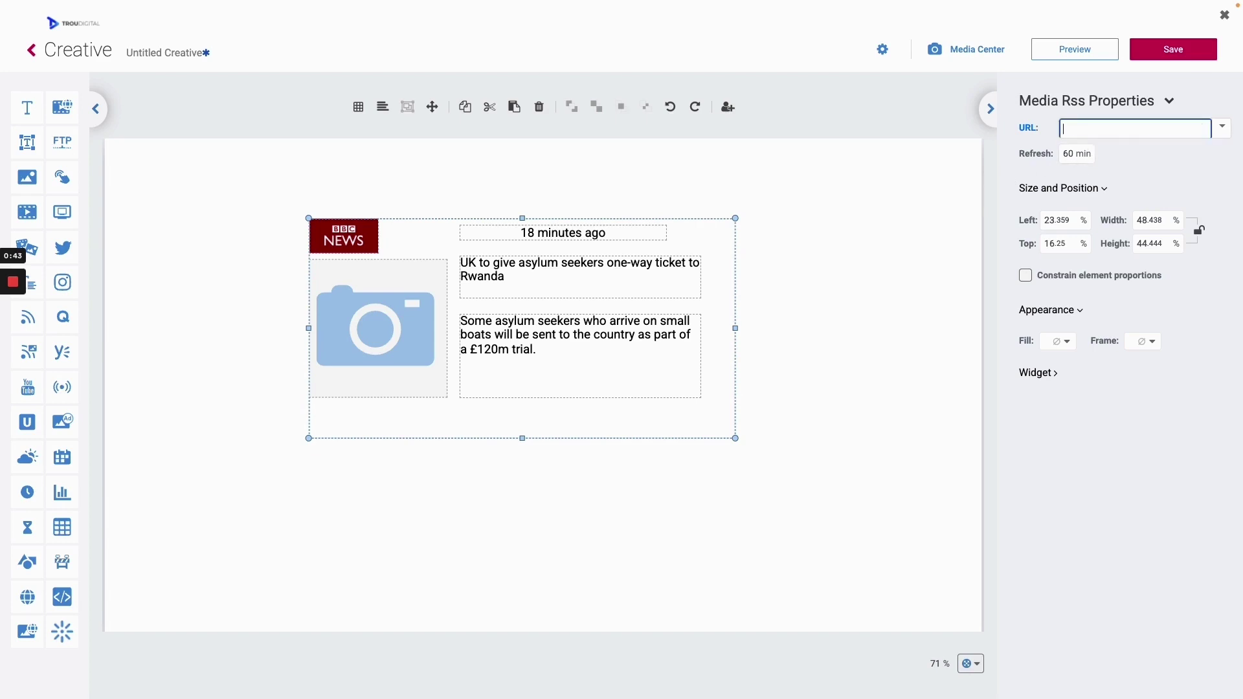
{"action": "key", "text": "ctrl+v"}
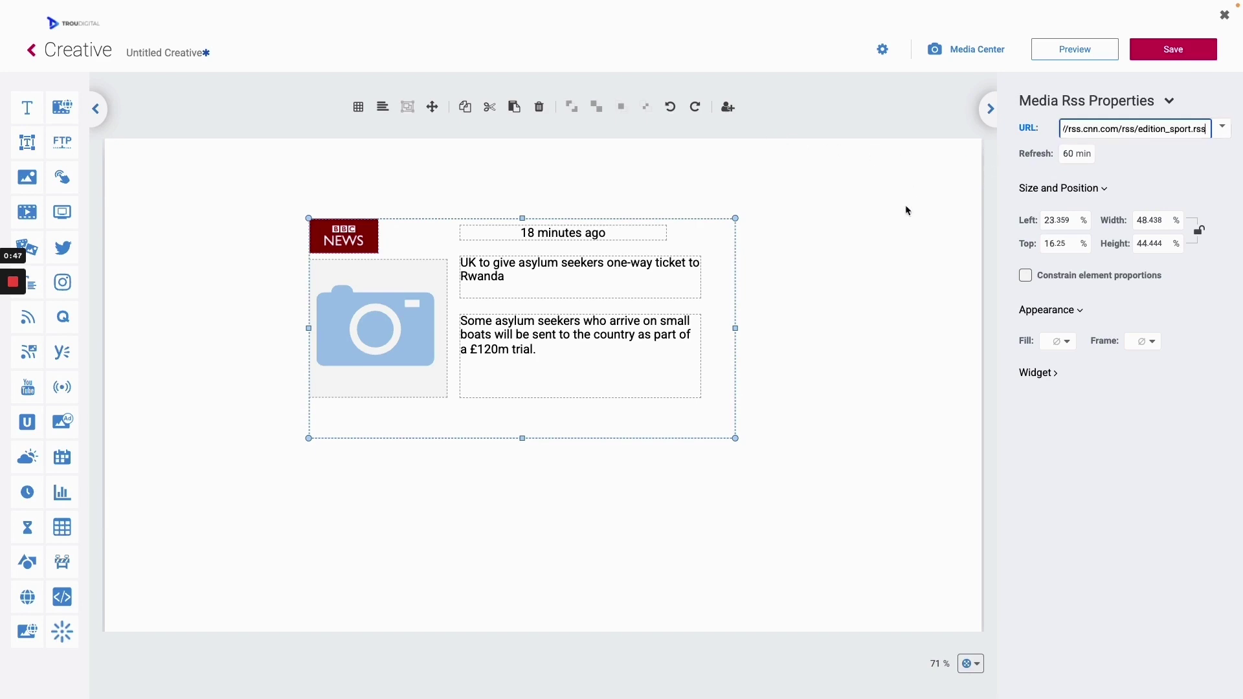
{"action": "left_click", "coordinate": [815, 127]}
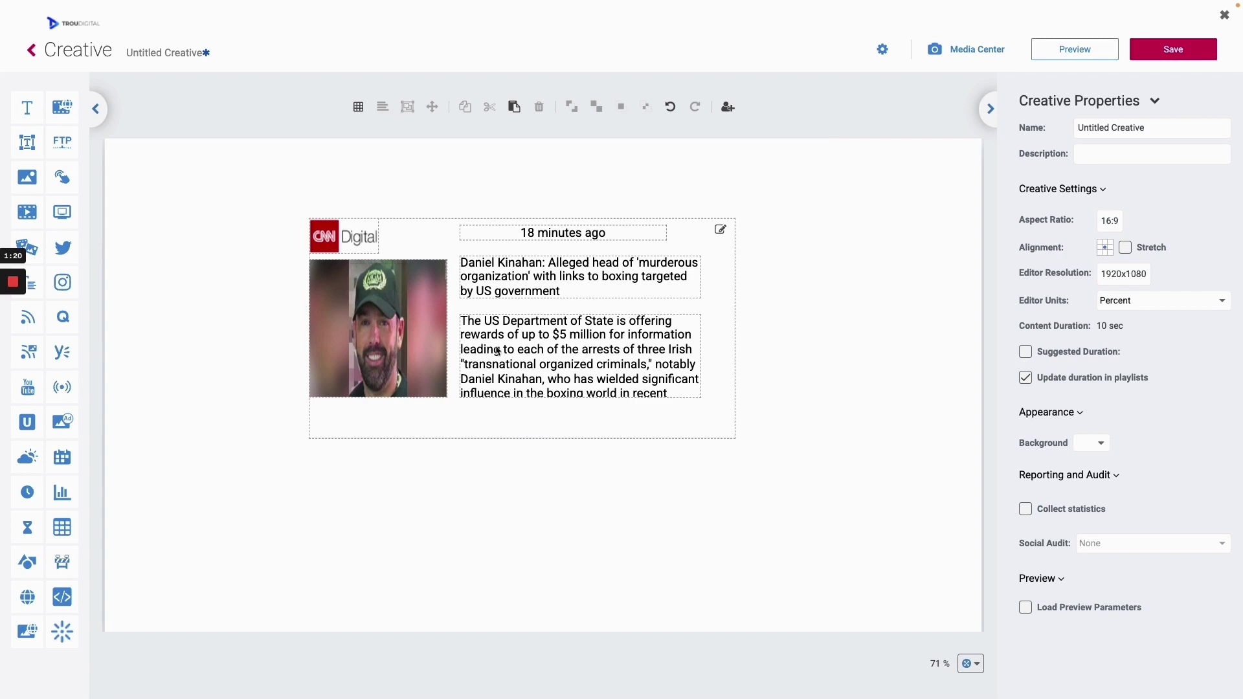
Open the RSS widget's inner elements for editing and make the article image keep its content aspect ratio.
{"action": "left_click", "coordinate": [399, 351]}
{"action": "left_click", "coordinate": [399, 350]}
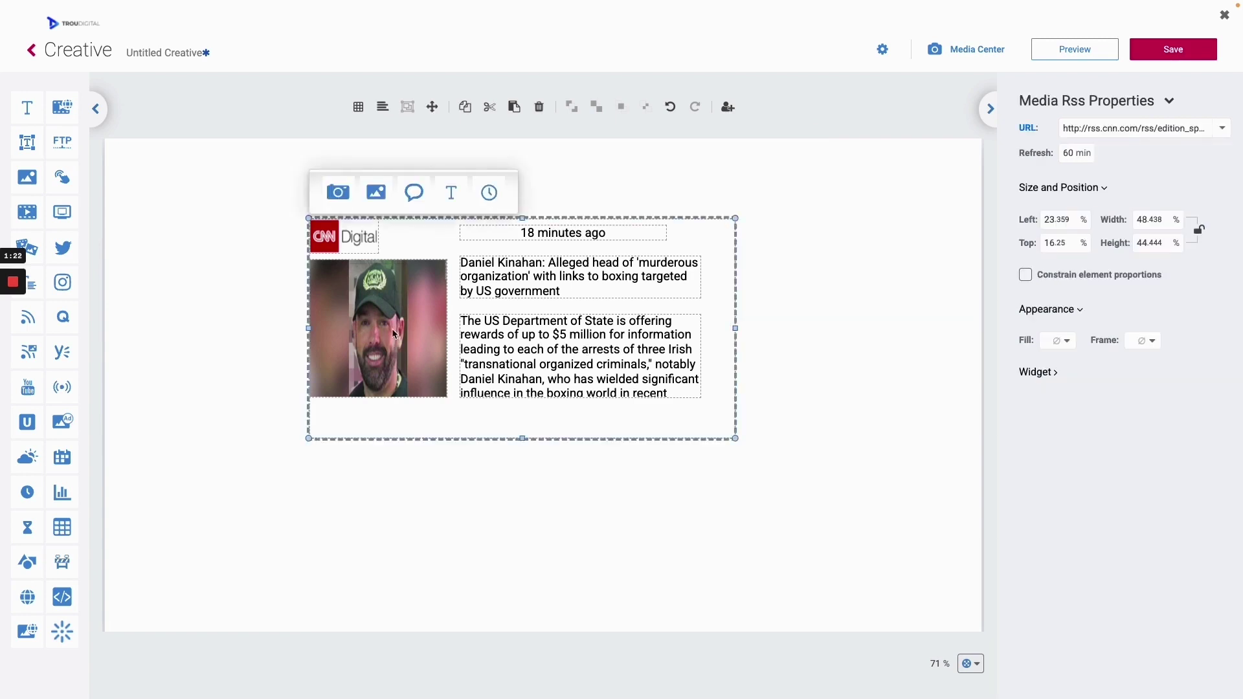
{"action": "left_click", "coordinate": [394, 333]}
{"action": "left_click", "coordinate": [499, 352]}
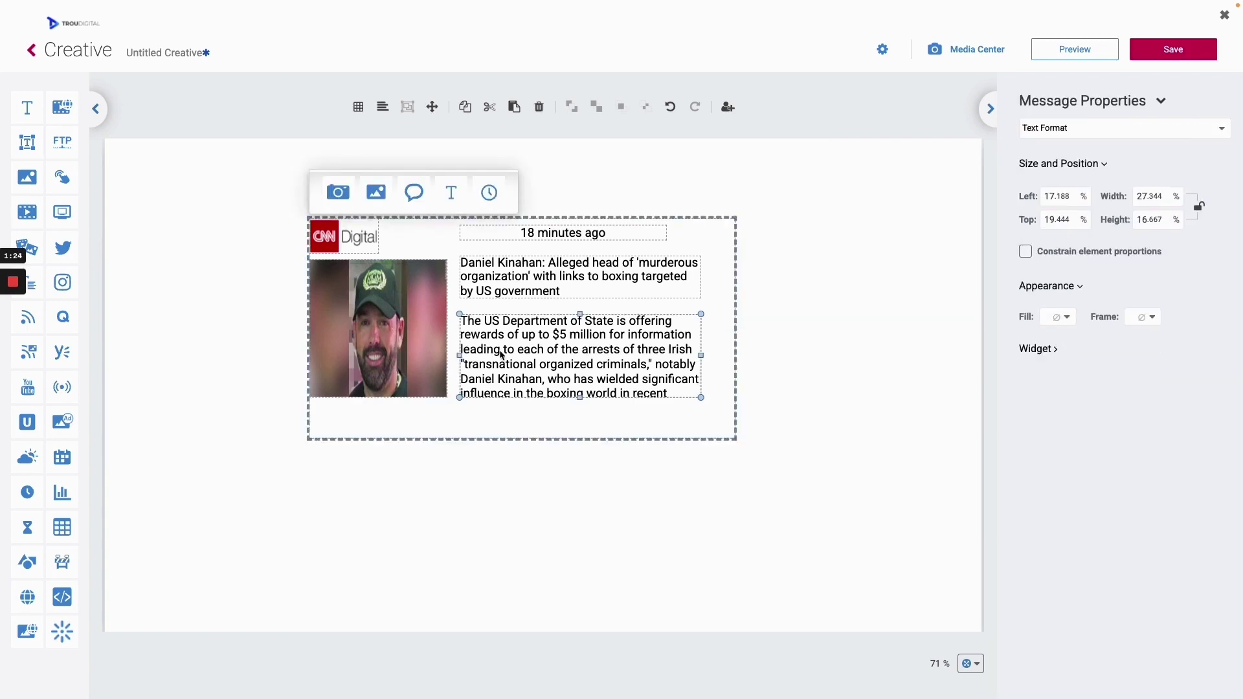
{"action": "left_click", "coordinate": [532, 292]}
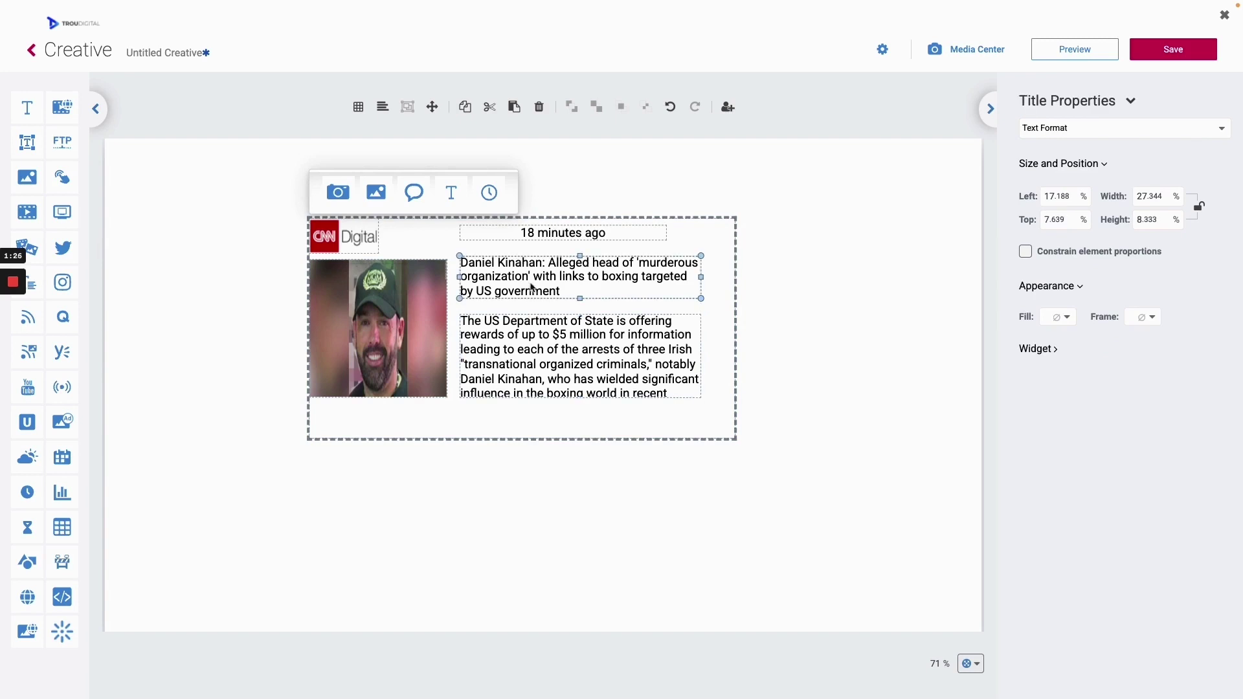
{"action": "left_click", "coordinate": [506, 240]}
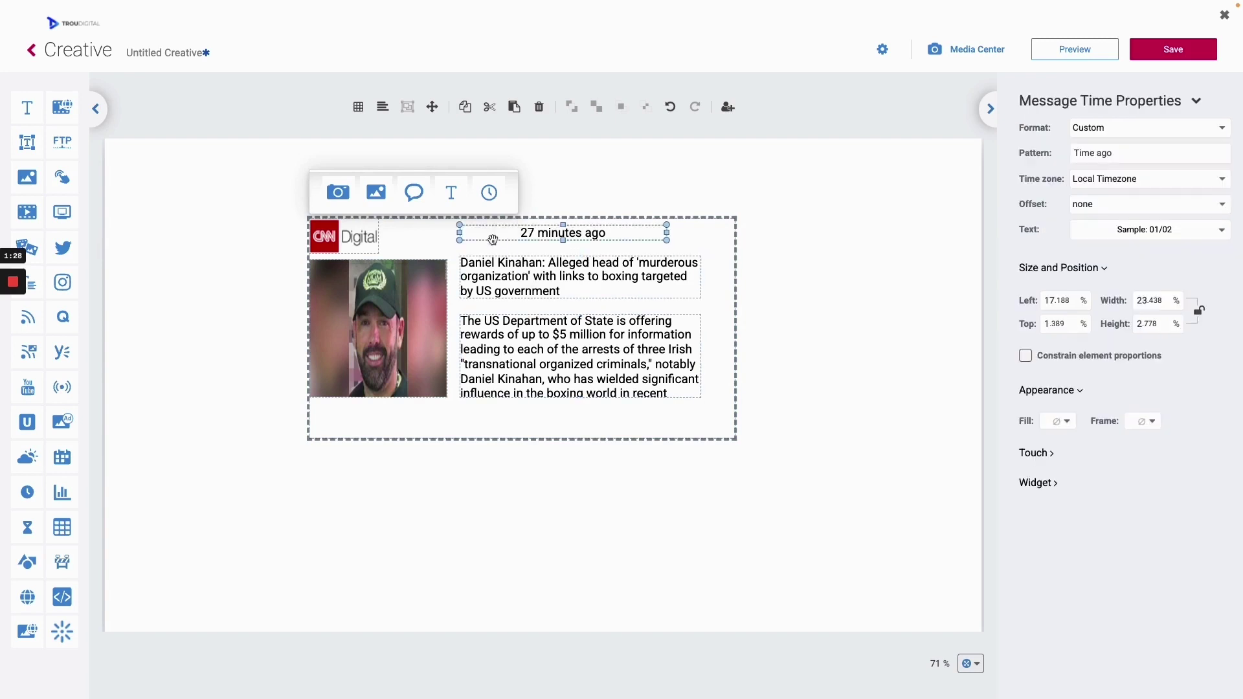
{"action": "left_click", "coordinate": [410, 287]}
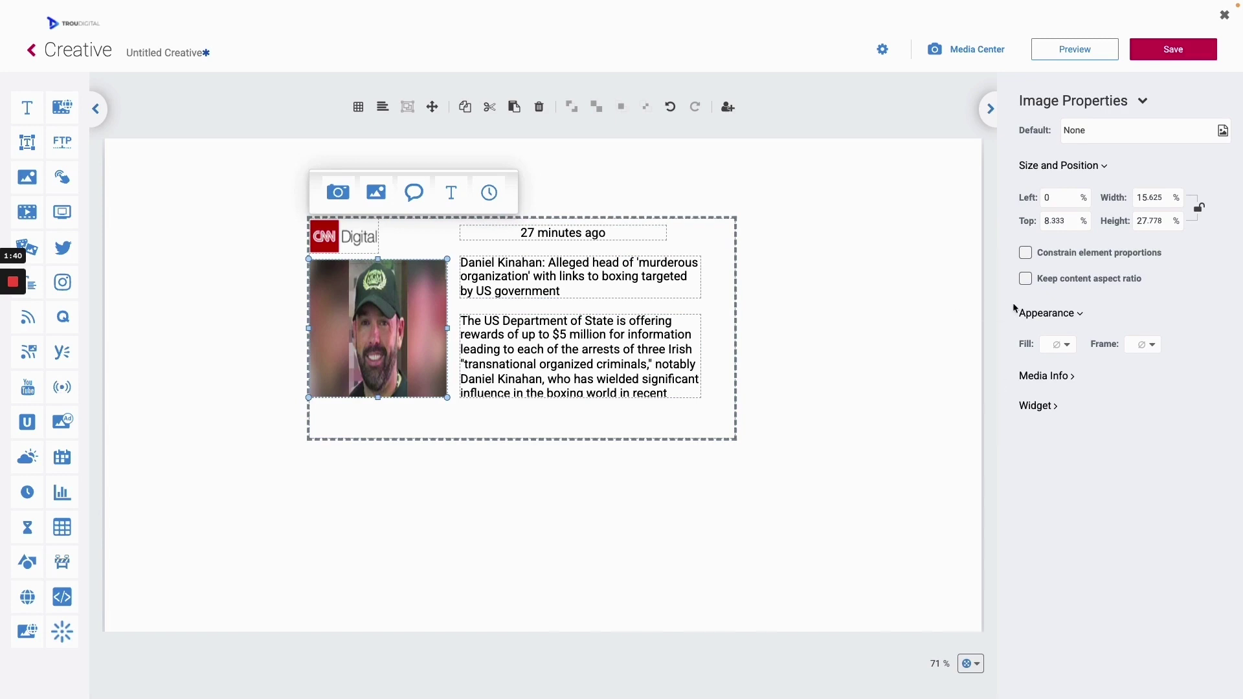
{"action": "left_click", "coordinate": [1028, 282]}
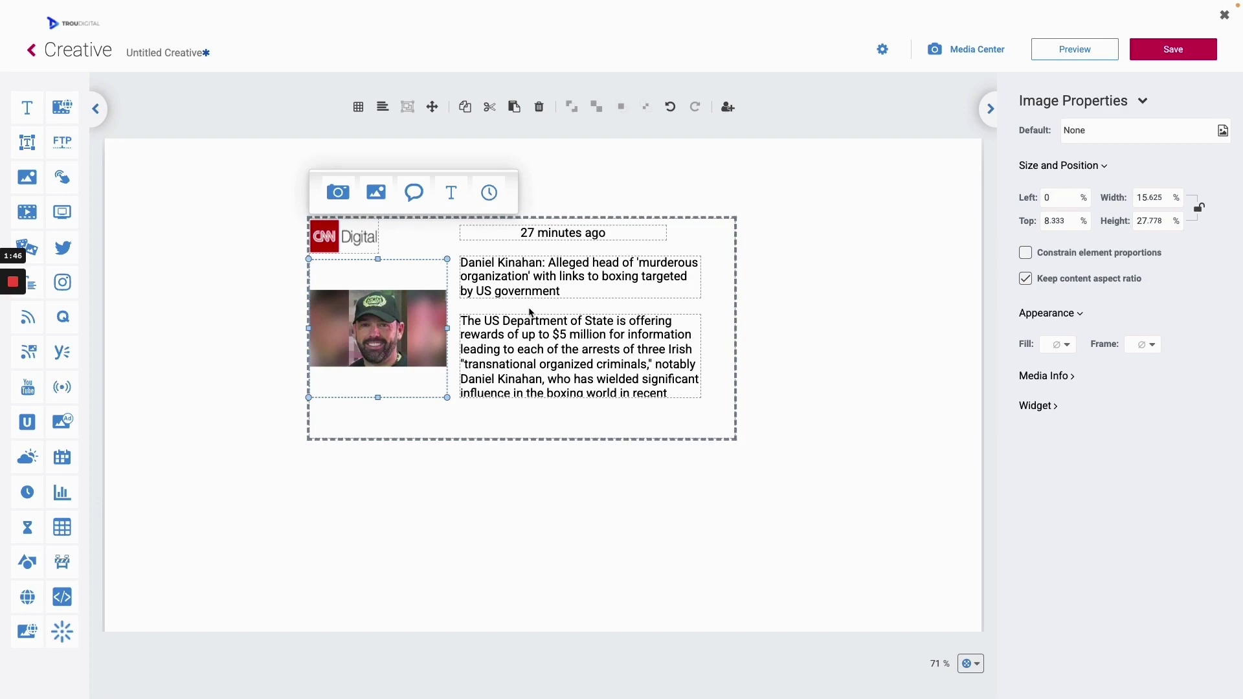
Enlarge the RSS widget to about 72% width and 63% height, and shift its message and title blocks right.
{"action": "left_click", "coordinate": [644, 418]}
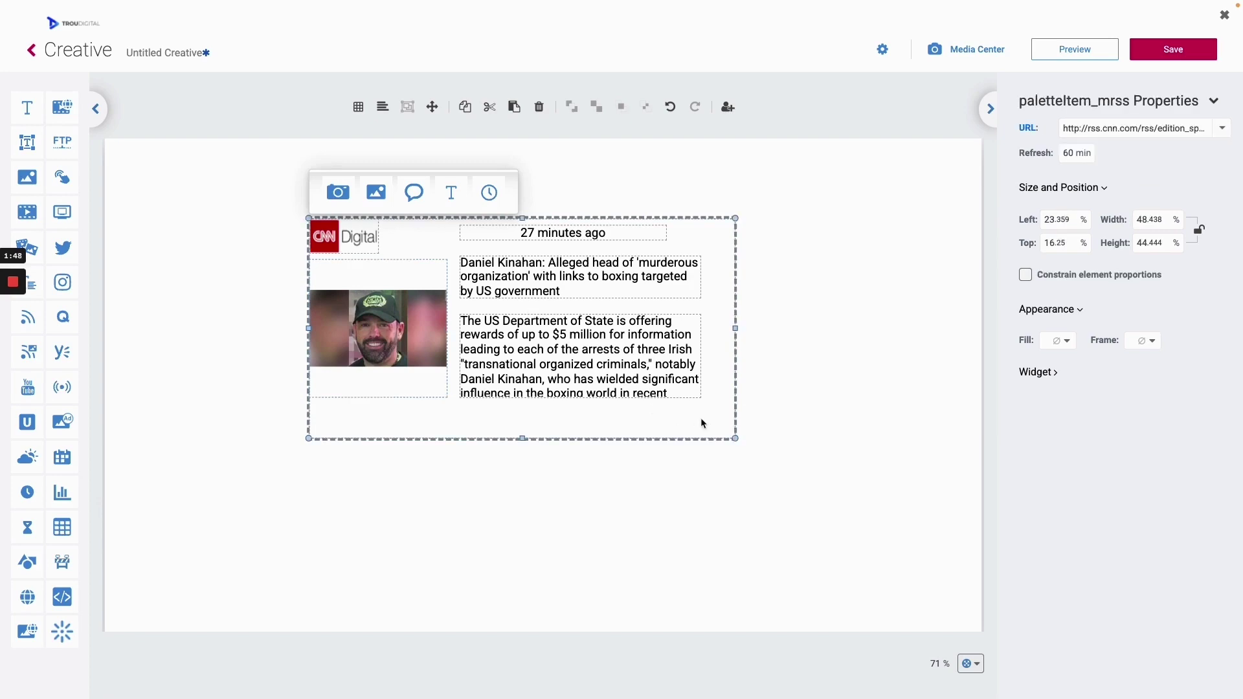
{"action": "left_click_drag", "start_coordinate": [736, 441], "coordinate": [945, 531]}
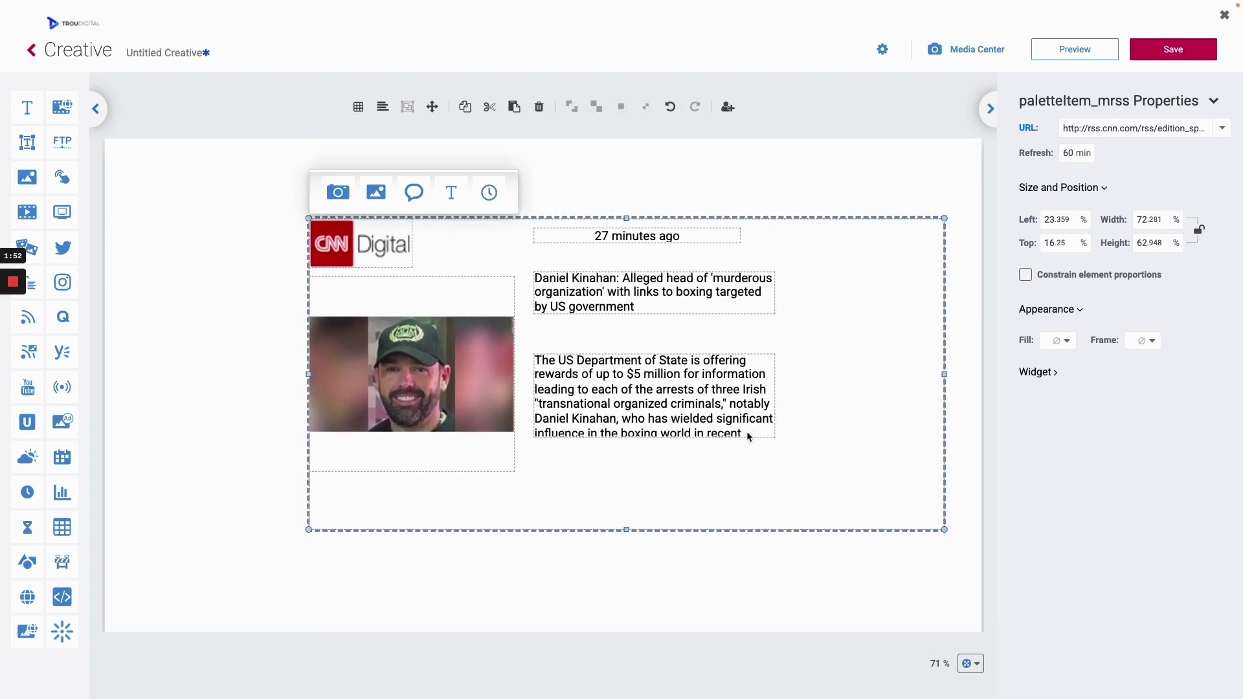
{"action": "left_click", "coordinate": [719, 410]}
{"action": "left_click_drag", "start_coordinate": [696, 407], "coordinate": [832, 405]}
{"action": "left_click_drag", "start_coordinate": [684, 296], "coordinate": [823, 297]}
Widen the article image until it nearly reaches the title and message blocks.
{"action": "left_click", "coordinate": [414, 375]}
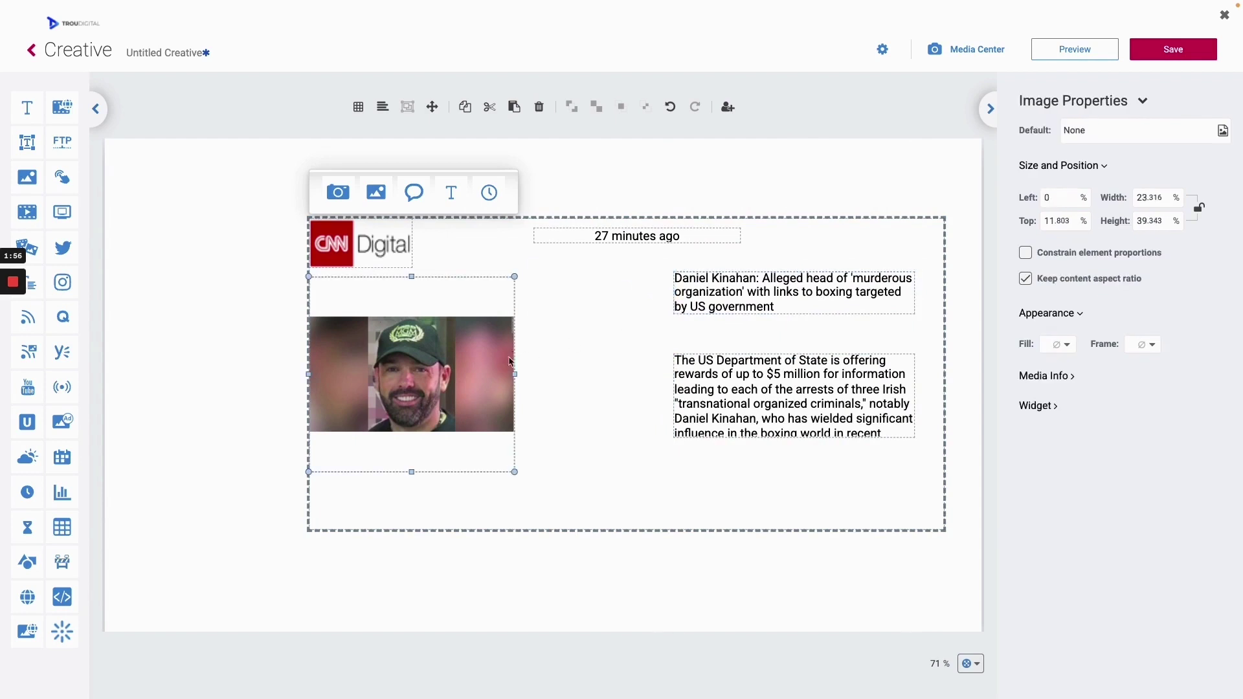
{"action": "left_click_drag", "start_coordinate": [514, 472], "coordinate": [638, 476]}
{"action": "left_click", "coordinate": [638, 479]}
Make the CNN channel logo keep its content aspect ratio.
{"action": "left_click", "coordinate": [363, 245]}
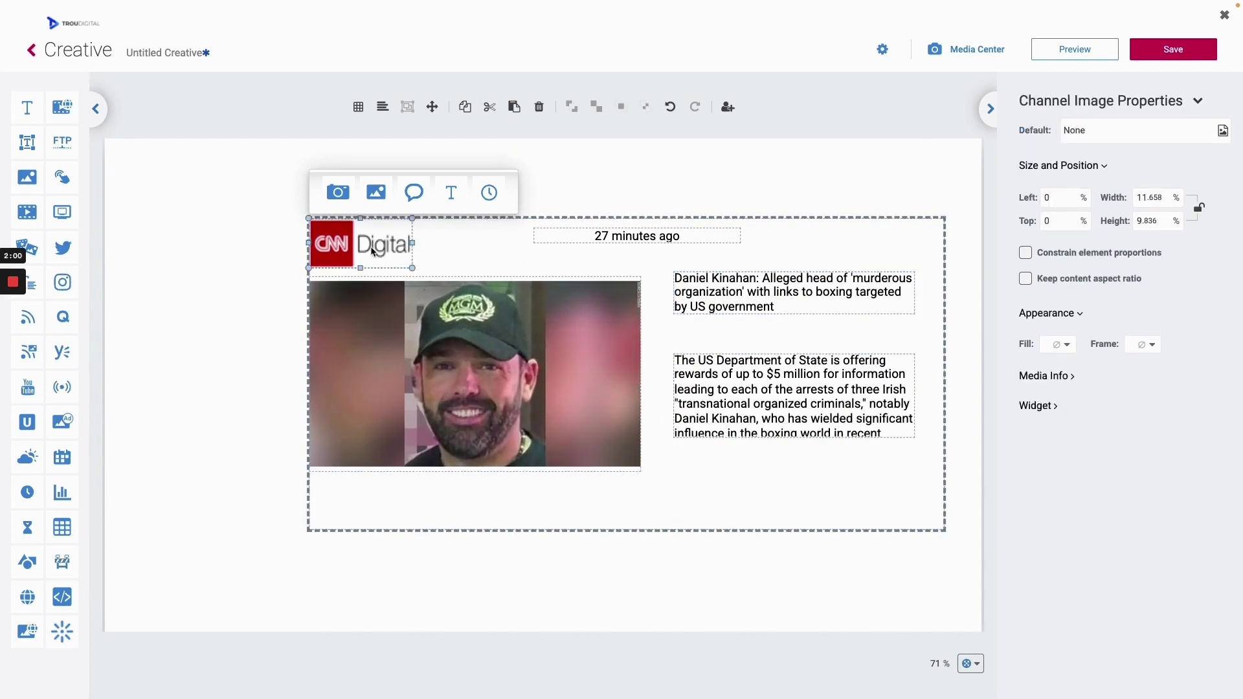
{"action": "left_click", "coordinate": [1038, 282]}
{"action": "left_click", "coordinate": [1031, 284]}
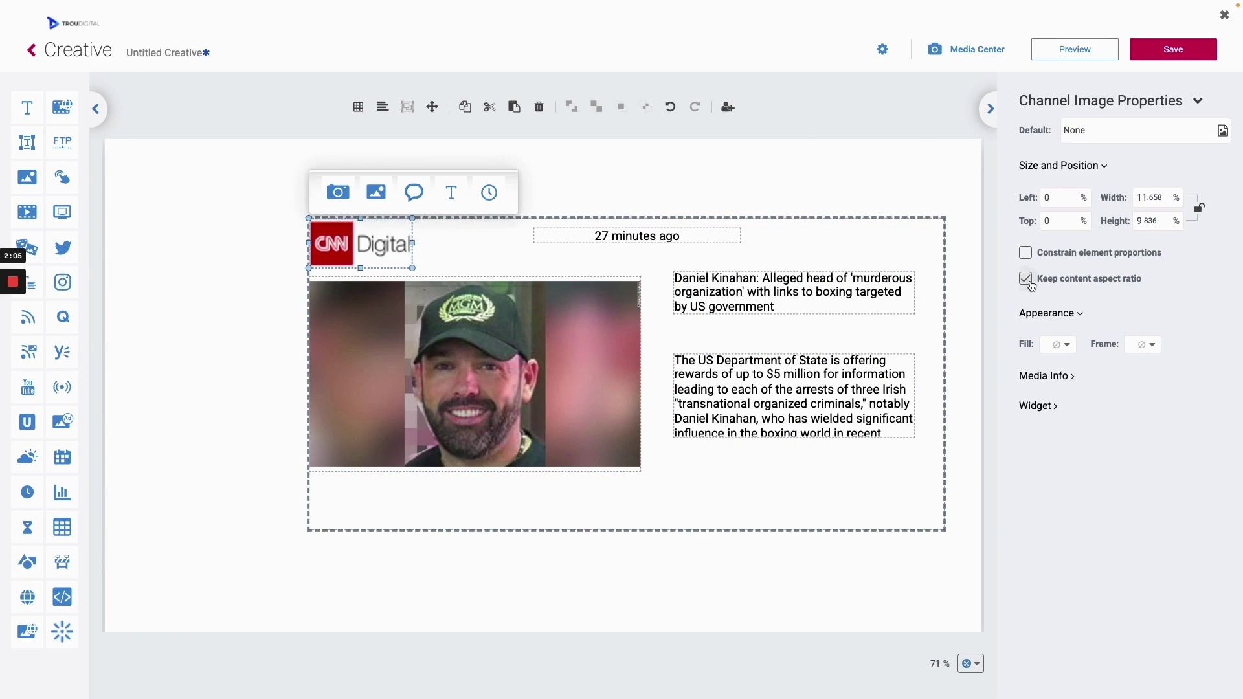
Change the title element's font to Adamina.
{"action": "left_click", "coordinate": [853, 300]}
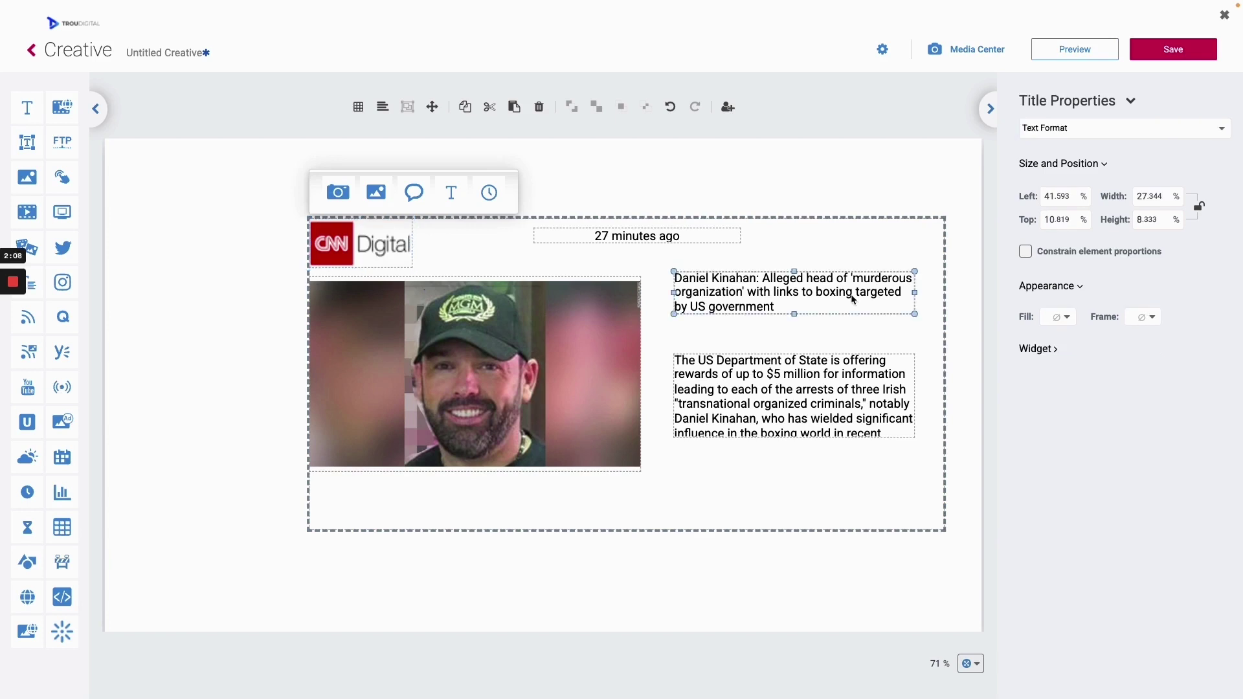
{"action": "left_click", "coordinate": [1078, 137]}
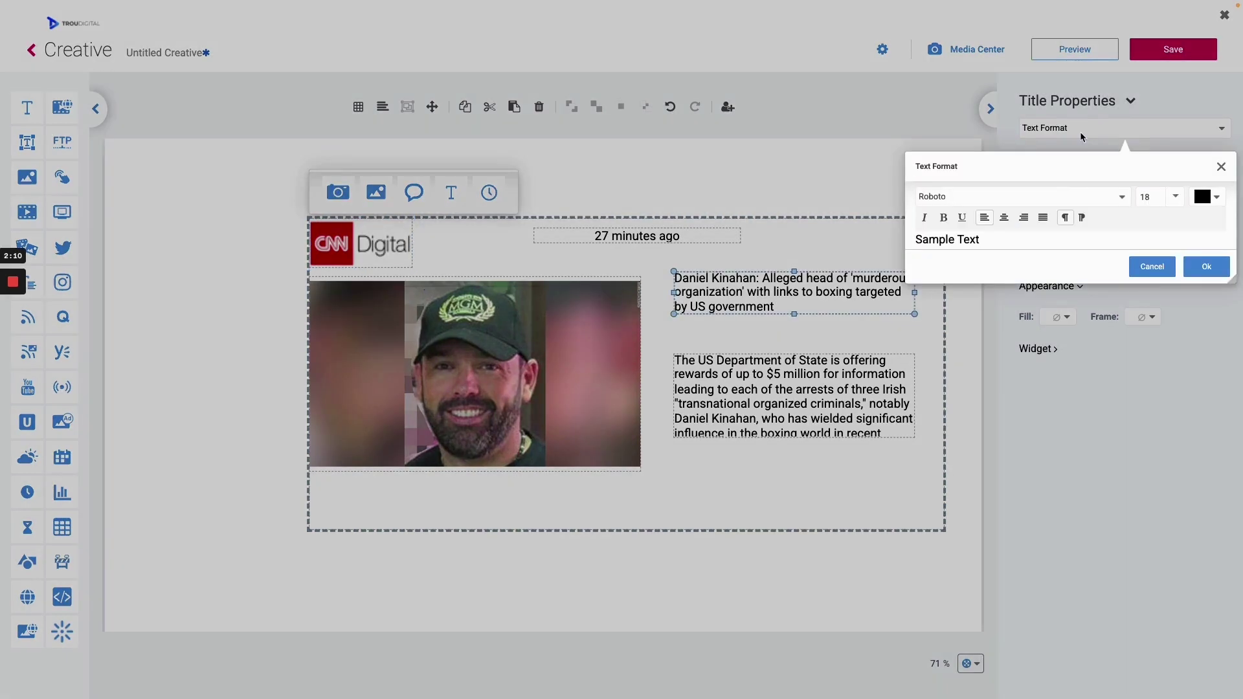
{"action": "left_click", "coordinate": [1062, 194]}
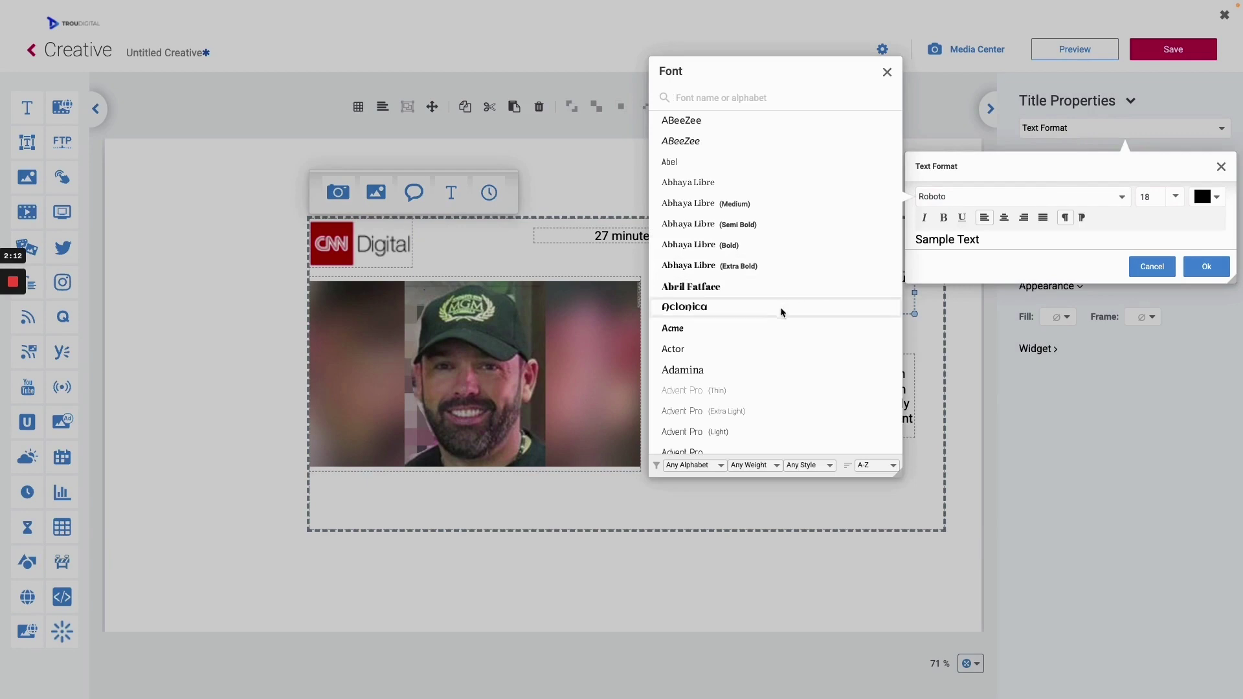
{"action": "left_click", "coordinate": [747, 369]}
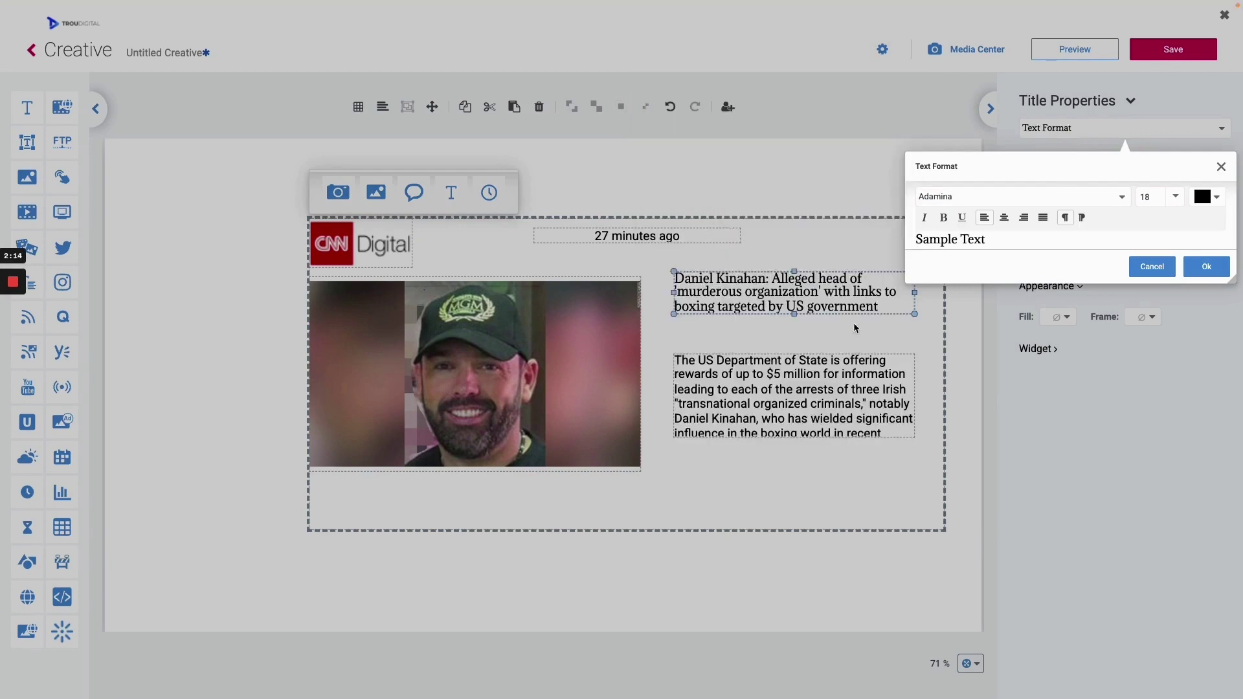
{"action": "left_click", "coordinate": [1190, 260]}
{"action": "left_click", "coordinate": [852, 345]}
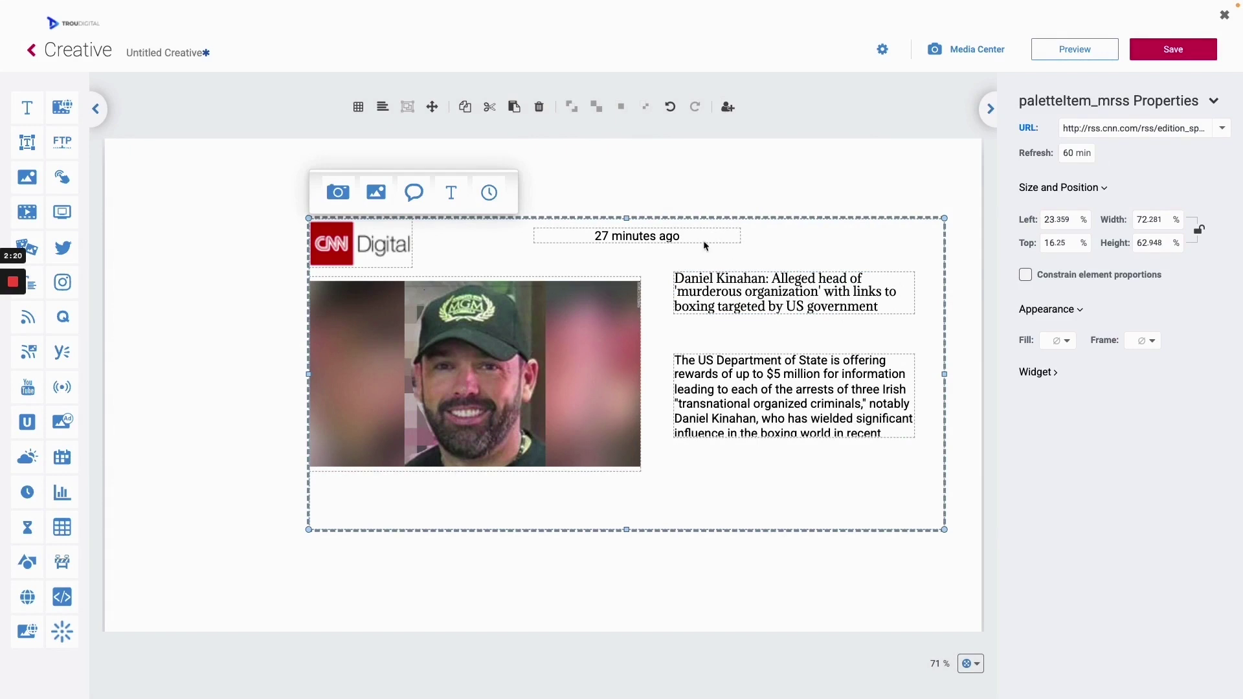
Move the message time above the title, at about 43% left and 3% top, and set its format to HH:mm.
{"action": "left_click_drag", "start_coordinate": [709, 241], "coordinate": [856, 246]}
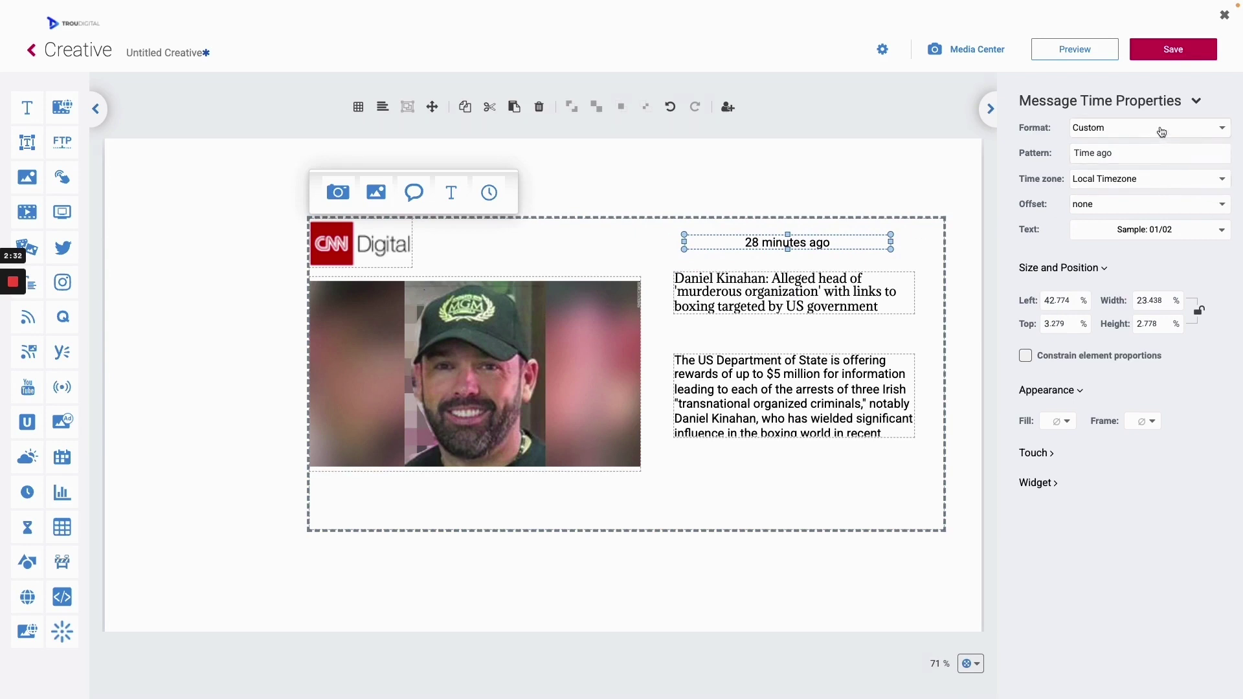
{"action": "left_click", "coordinate": [1162, 132]}
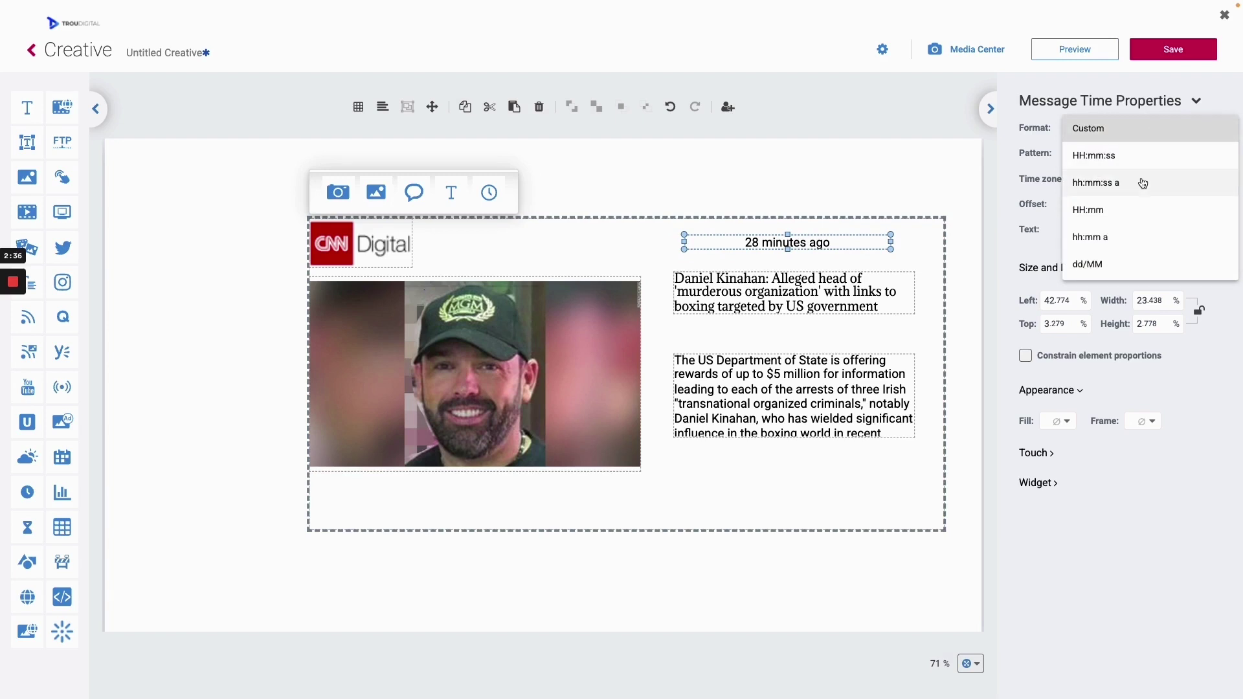
{"action": "left_click", "coordinate": [1135, 211]}
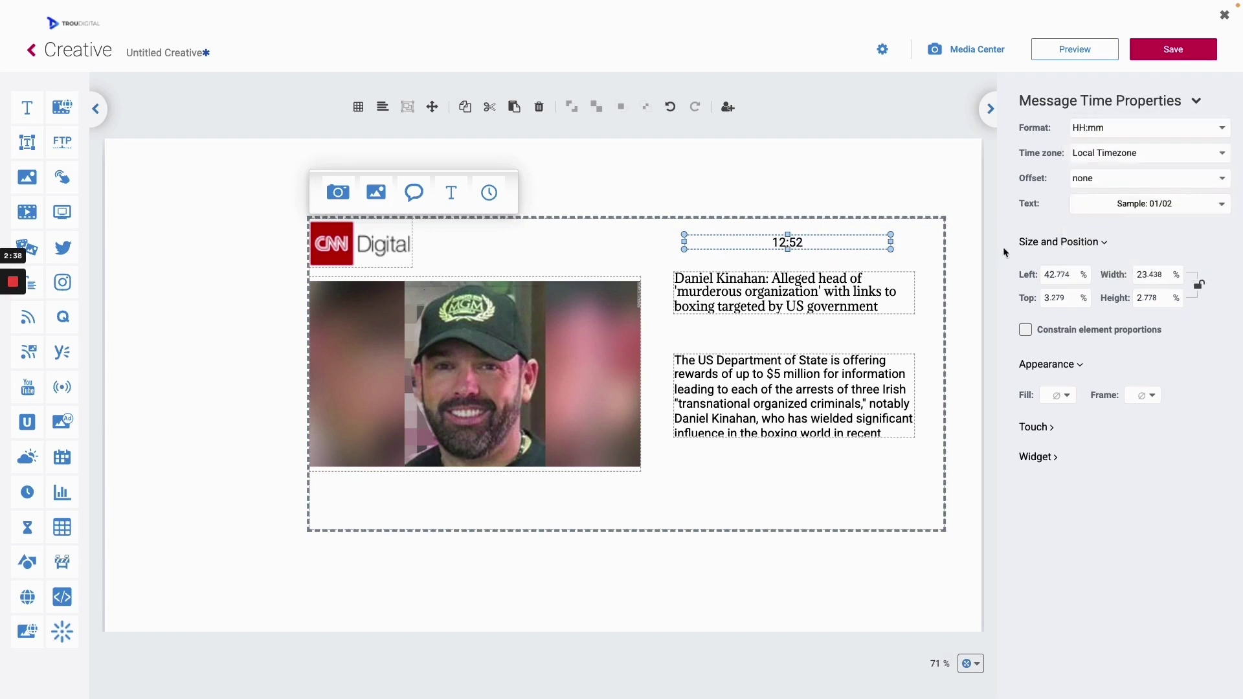
{"action": "left_click", "coordinate": [929, 258]}
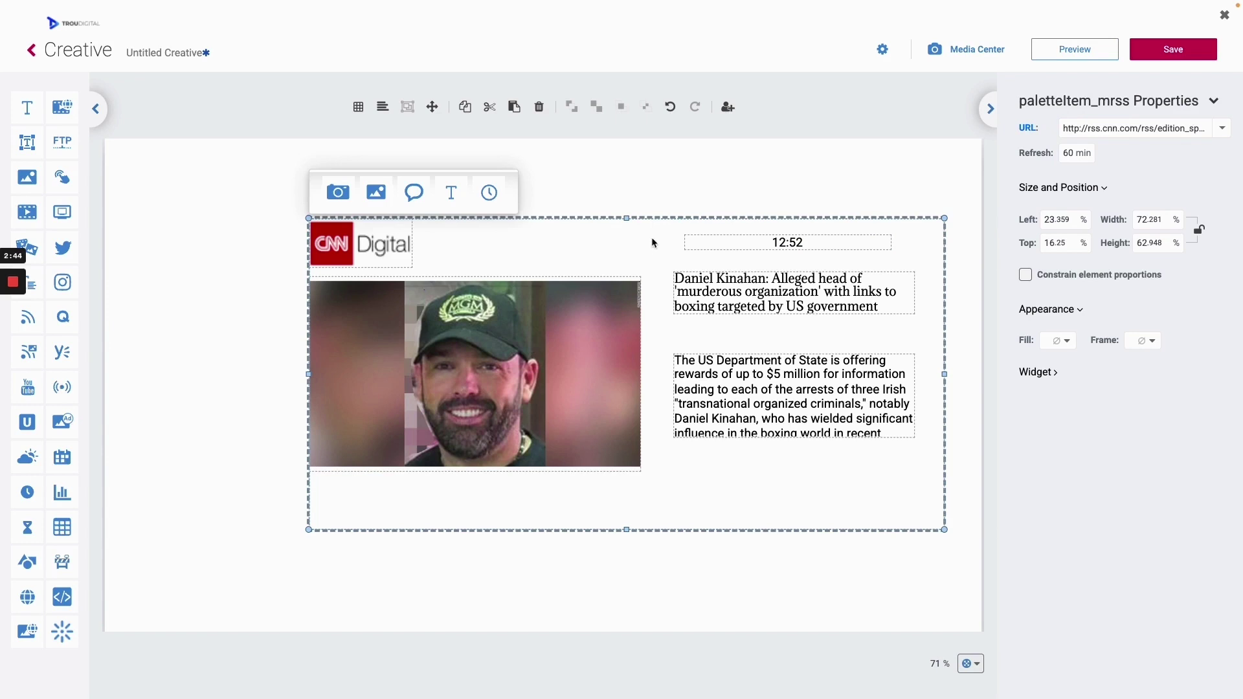
Reposition the whole RSS widget to about 16% left and 17% top, and preview the creative.
{"action": "left_click", "coordinate": [646, 200]}
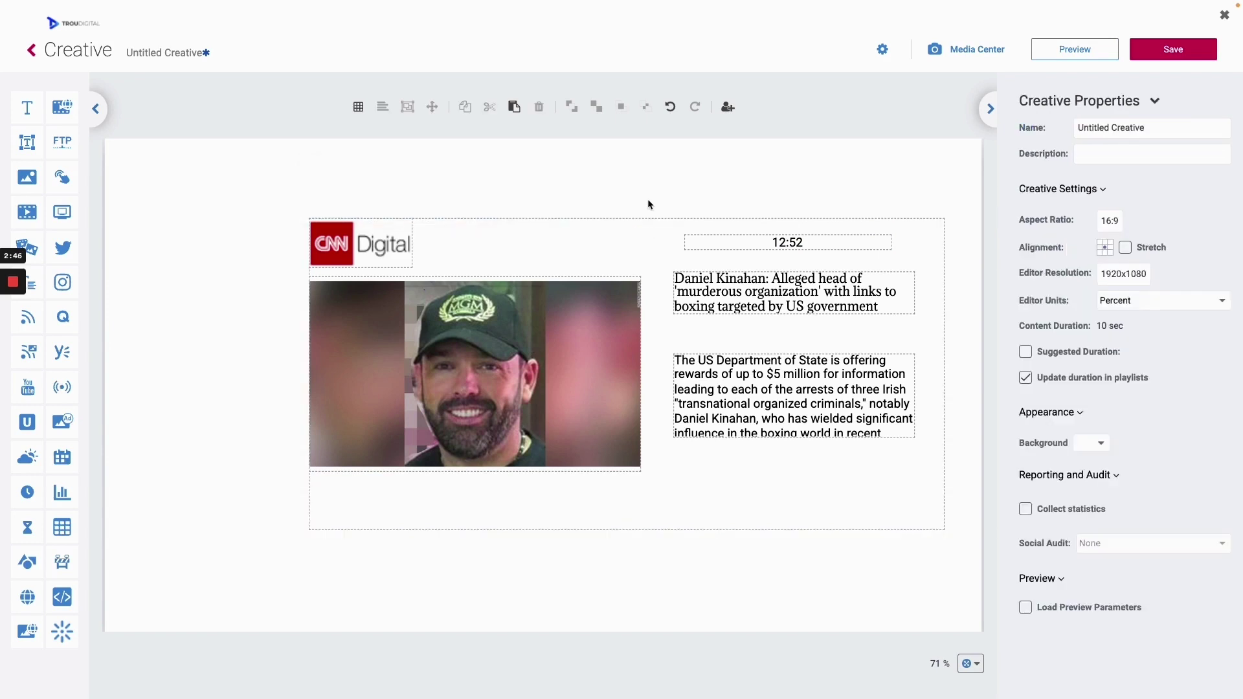
{"action": "left_click_drag", "start_coordinate": [633, 297], "coordinate": [562, 302]}
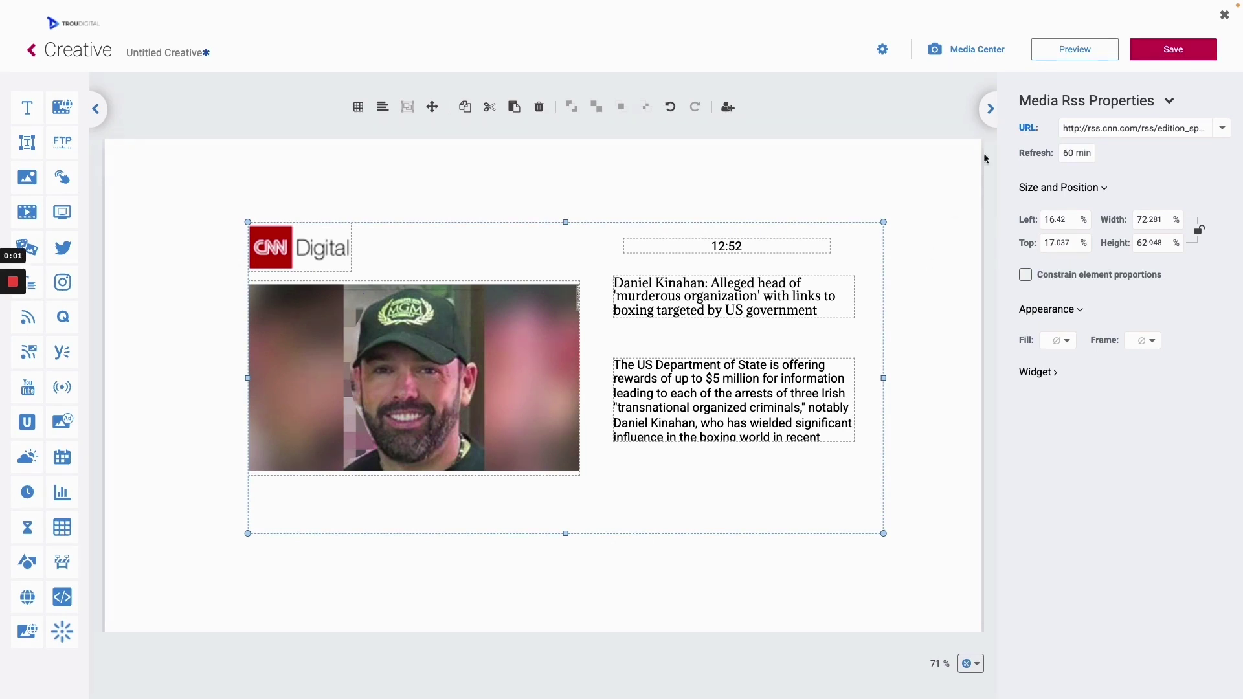
{"action": "left_click", "coordinate": [1073, 58]}
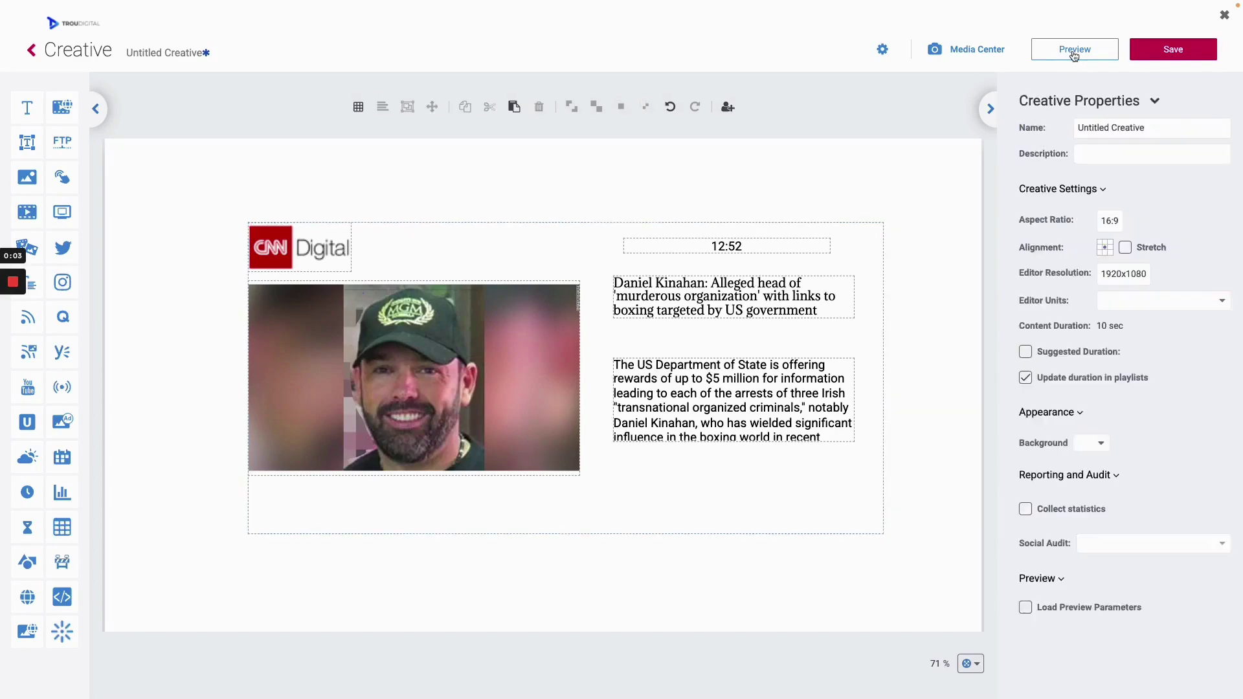